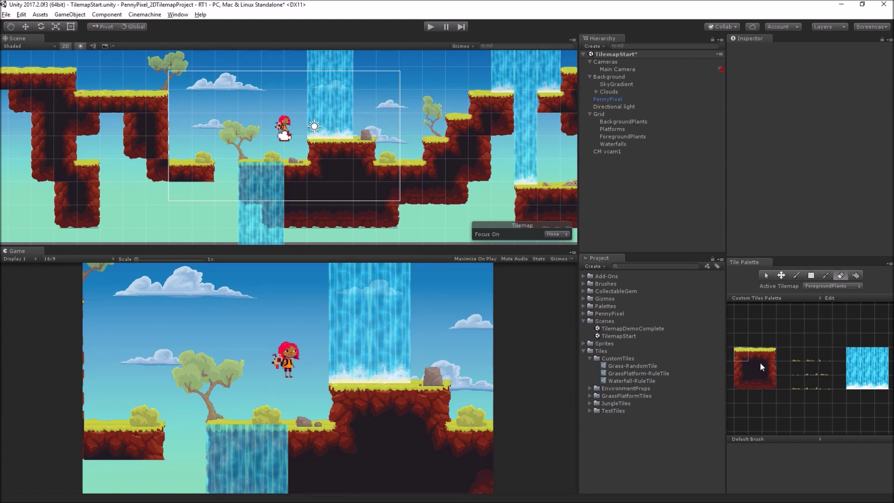
Open the Default Brush dropdown in the Tile Palette to list the brush types.
left_click(794, 439)
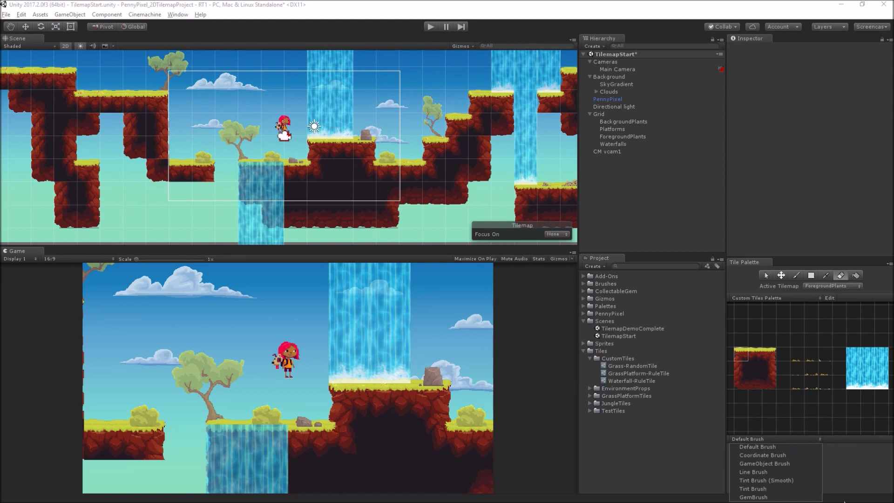
Switch to the Line Brush with the rocky platform tile and zoom out.
left_click(796, 471)
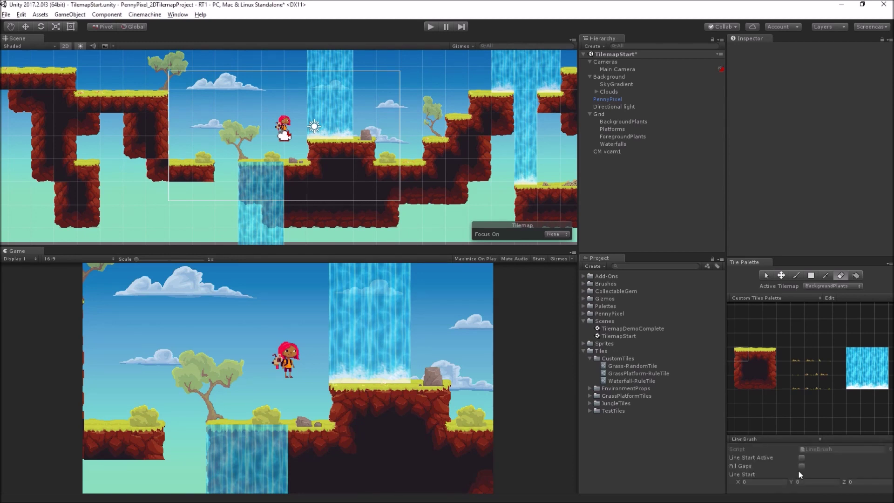
left_click(766, 355)
scroll(447, 178, "down", 8)
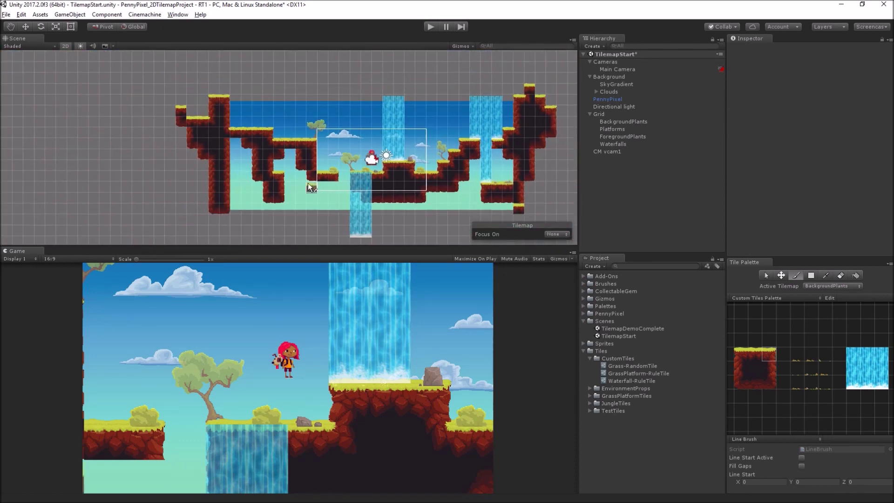
Paint the top four rows of a floating platform left of the level.
left_click(29, 136)
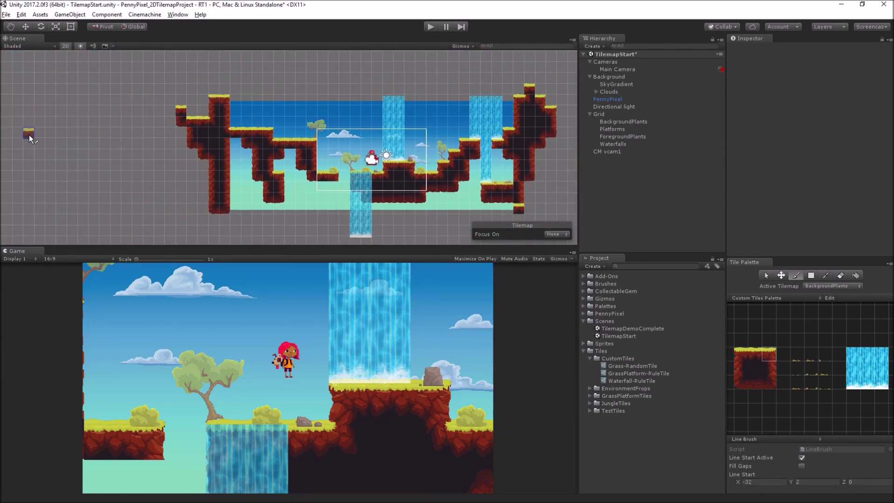
left_click(130, 135)
left_click(125, 144)
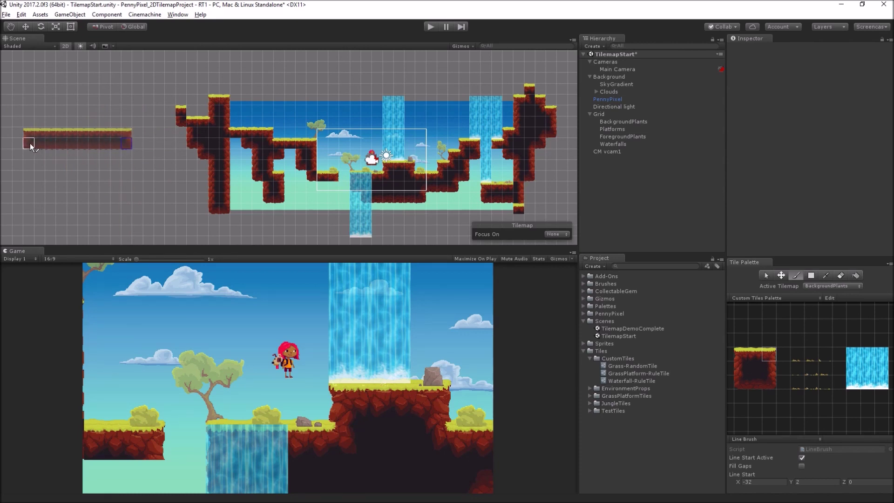
left_click(28, 142)
left_click(105, 155)
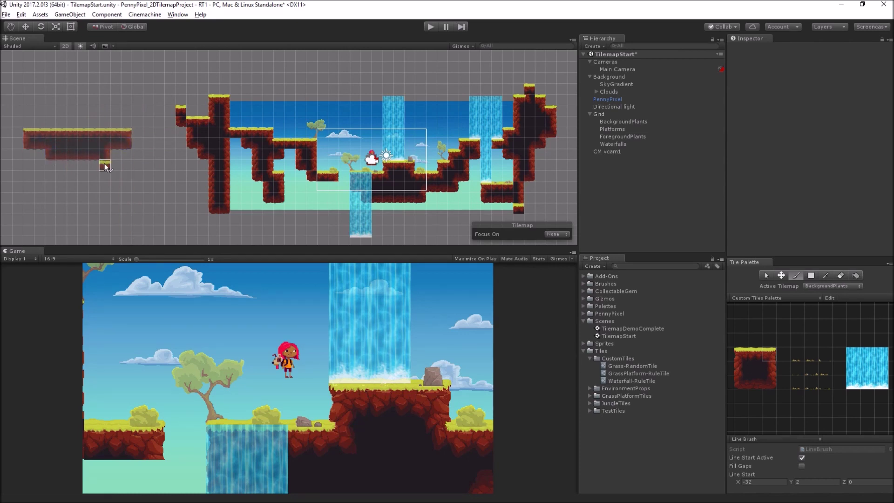
left_click(60, 164)
Add short rows, a tile column and a long ledge beneath the platform.
left_click(72, 176)
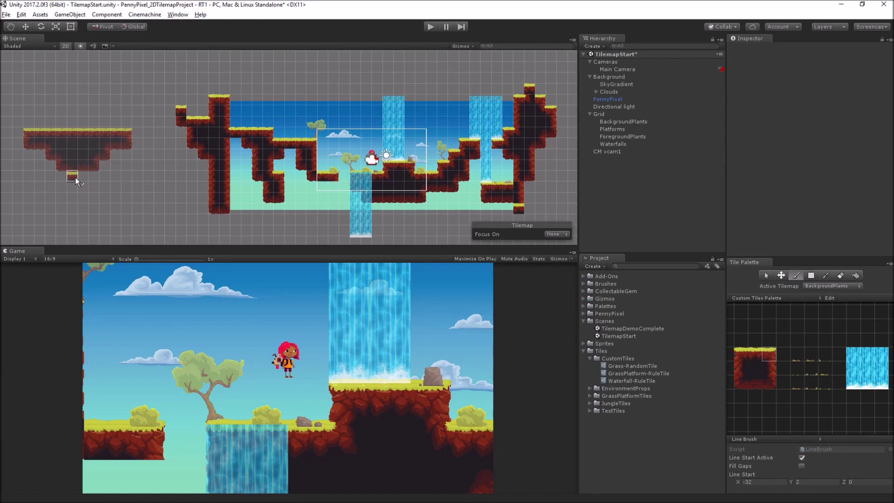
left_click(84, 176)
left_click(86, 178)
left_click(93, 208)
left_click(92, 208)
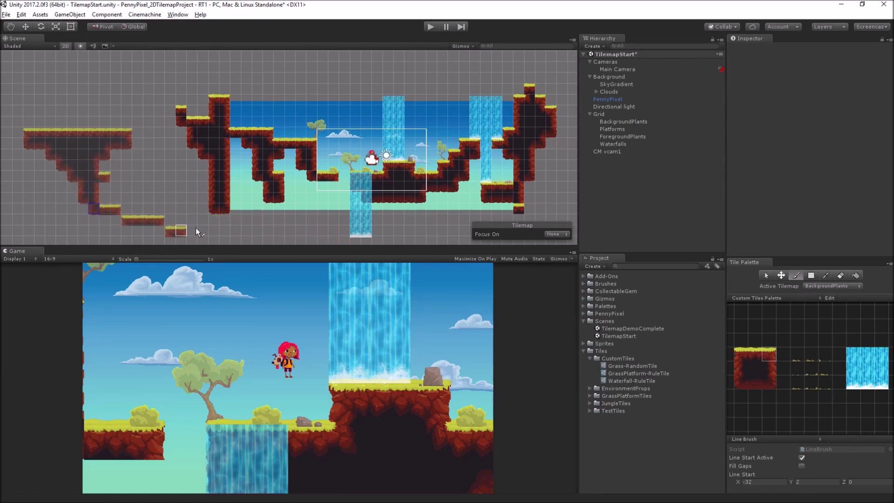
left_click(147, 205)
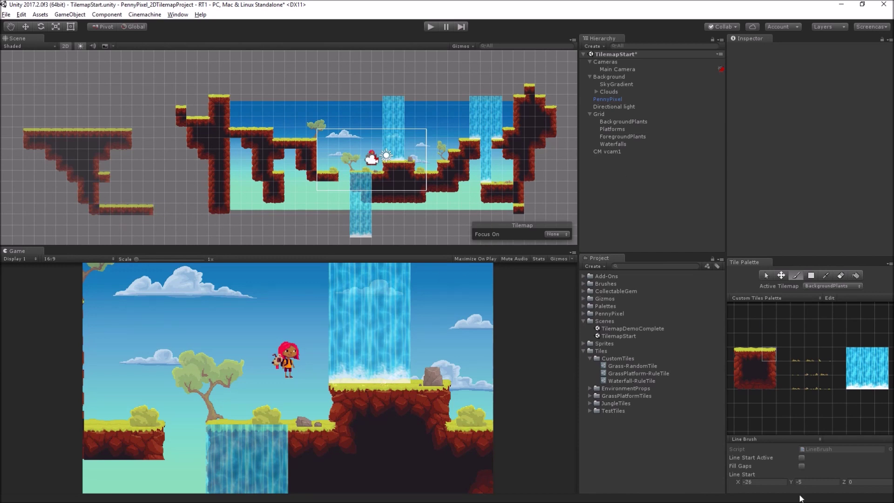
Select the GemBrush and expand its Prefabs foldout showing CollectableGem.
left_click(780, 439)
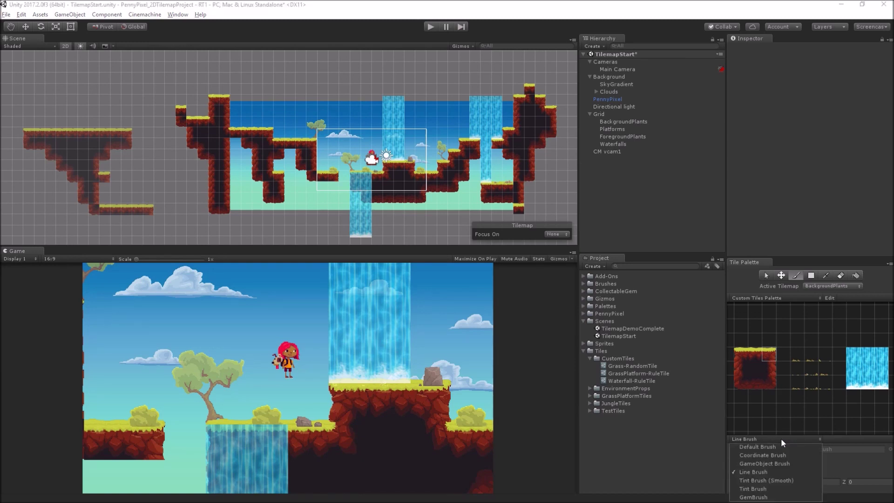
left_click(793, 497)
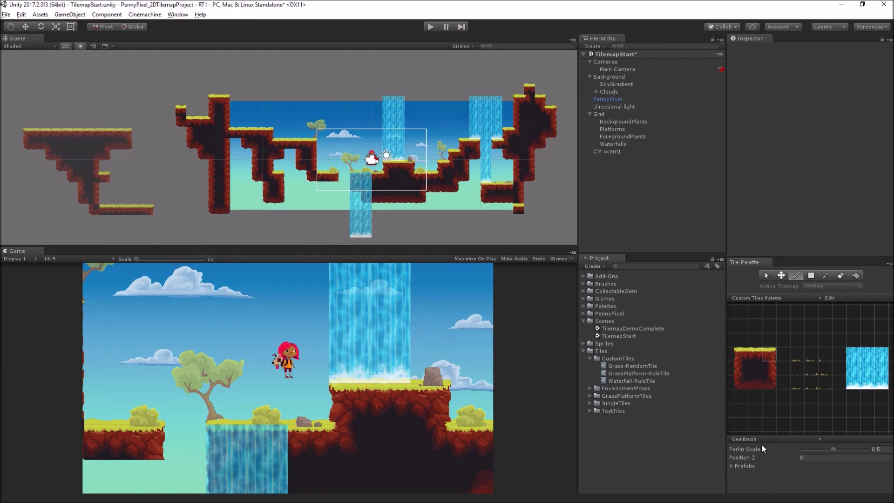
left_click(744, 466)
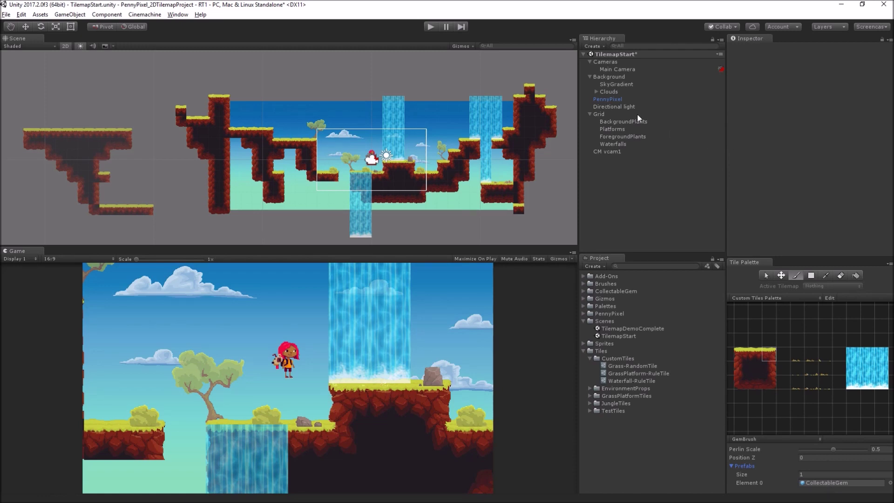
Add a 2D Tilemap under Grid, disable its Tilemap component, and keep it selected.
right_click(605, 114)
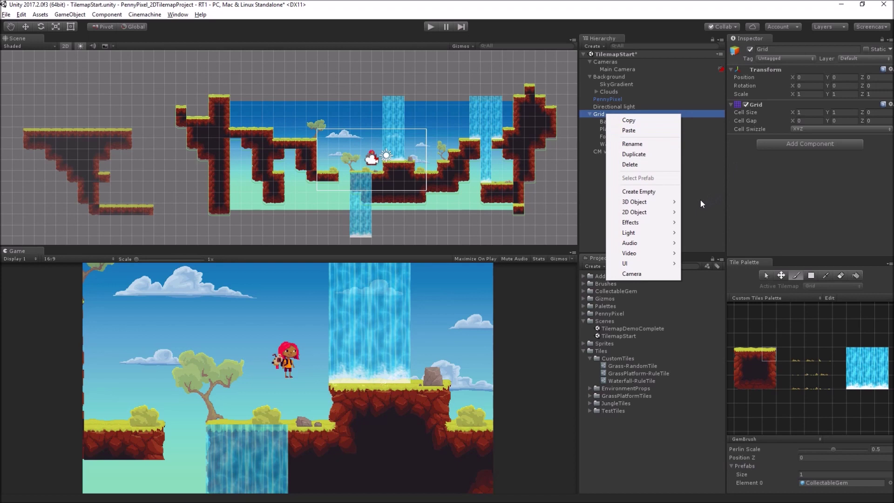
mouse_move(664, 214)
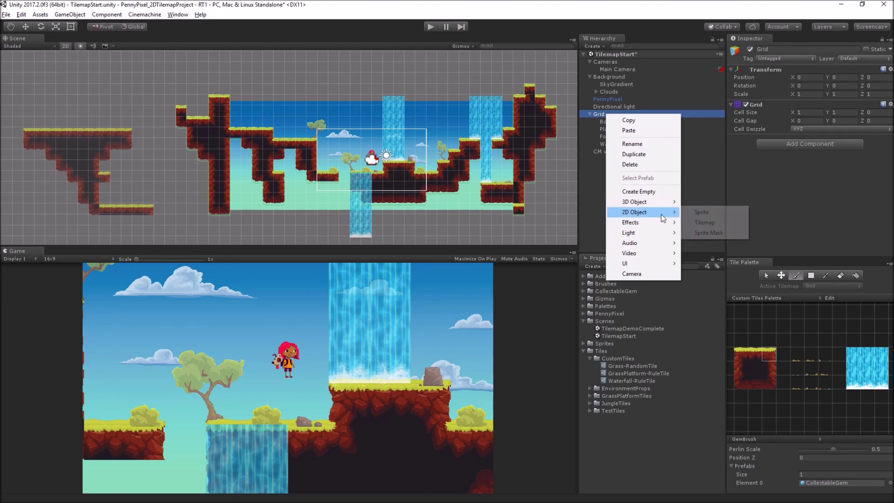
left_click(711, 223)
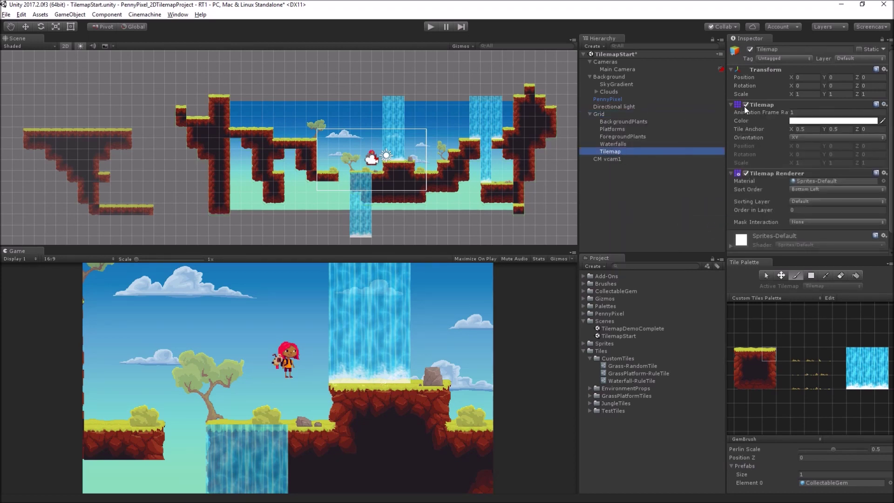
left_click(745, 105)
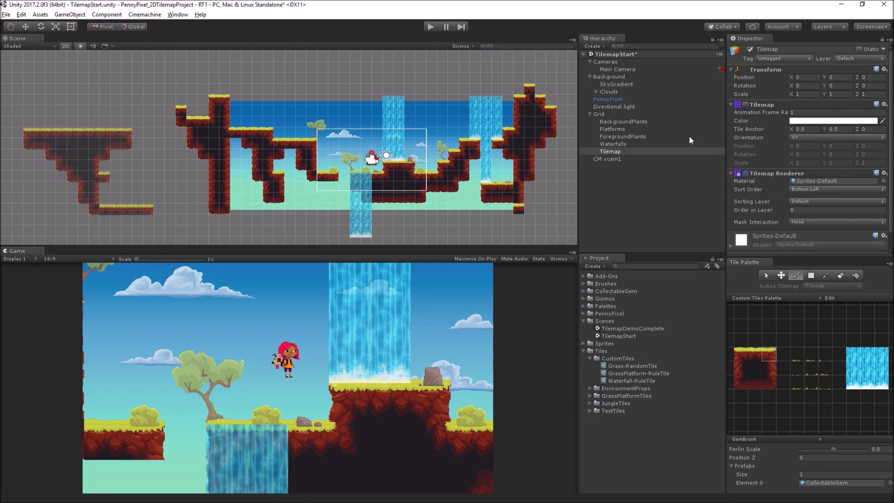
left_click(617, 151)
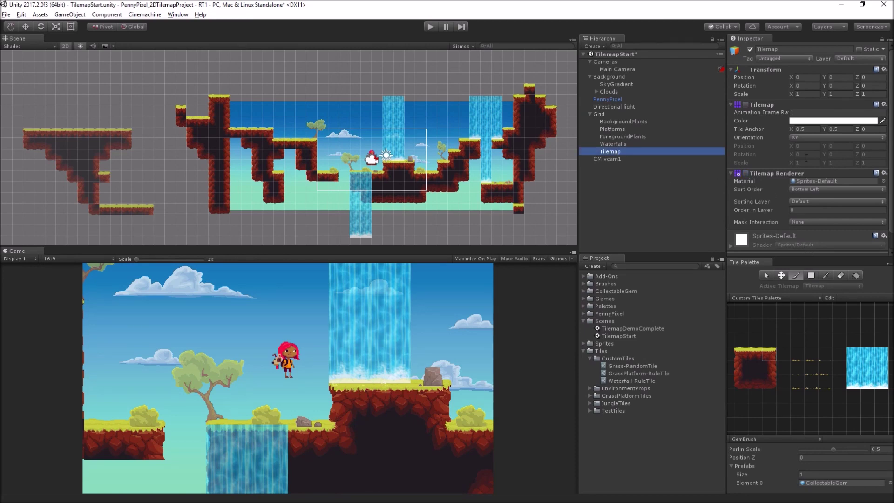
Zoom in and paint gem rows over the waterfall and on nearby upper and lower rows.
scroll(395, 134, "up", 6)
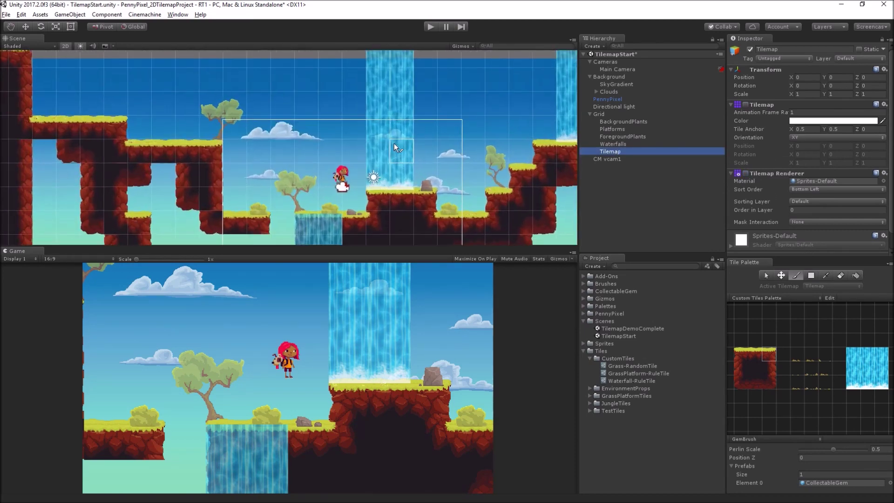
scroll(417, 148, "up", 3)
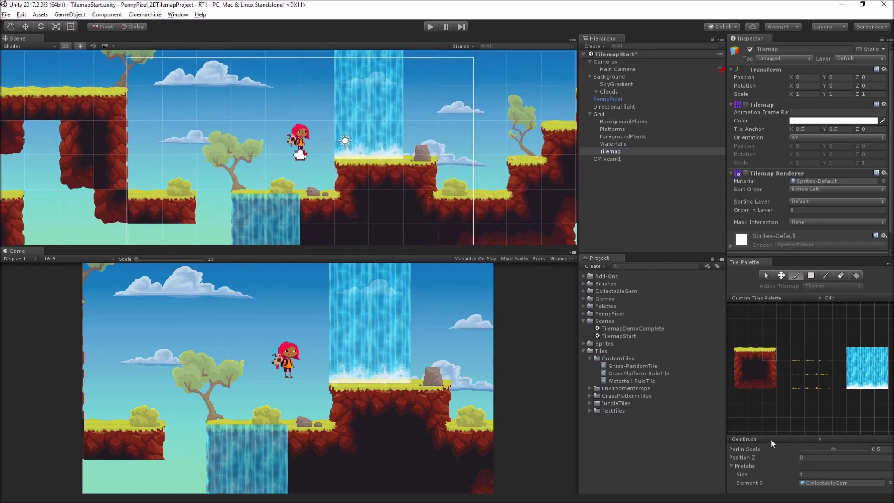
left_click_drag(350, 137, 421, 136)
left_click_drag(462, 171, 491, 174)
left_click(523, 138)
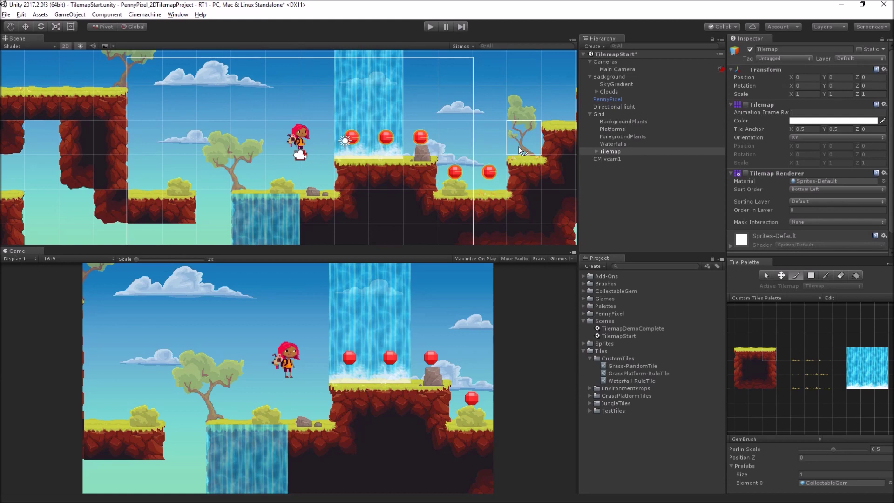
left_click(470, 147)
Paint a vertical column of three gems, extend the bottom row, and line the upper right ledges.
mouse_move(142, 140)
left_mouse_down()
mouse_move(141, 174)
mouse_move(139, 109)
mouse_move(194, 172)
mouse_move(187, 177)
mouse_move(249, 172)
left_mouse_up()
left_click(139, 105)
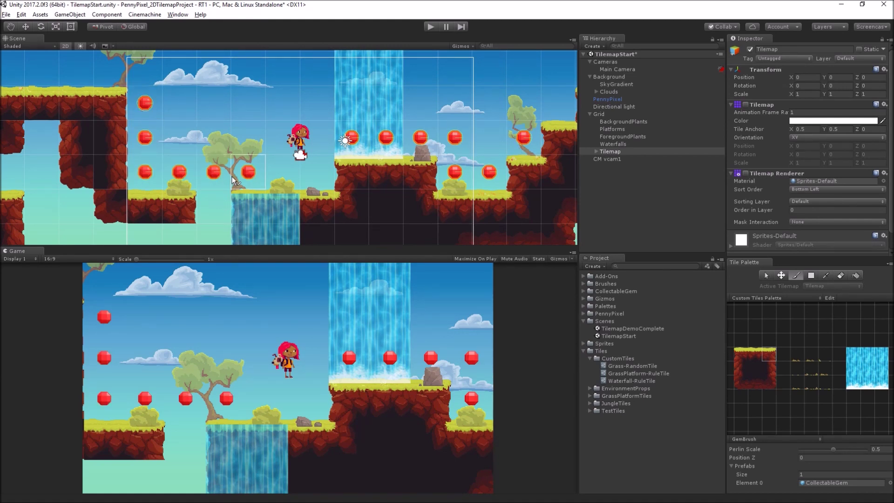
left_click(278, 177)
middle_click_drag(419, 140, 249, 179)
mouse_move(381, 144)
left_mouse_down()
mouse_move(424, 109)
mouse_move(522, 108)
left_mouse_up()
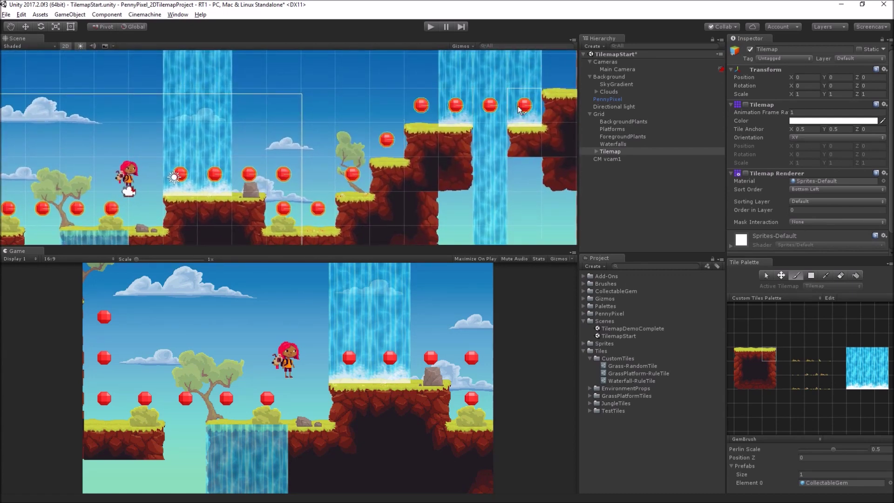
Erase four gems from the lower left row near the tree.
scroll(538, 90, "down", 3)
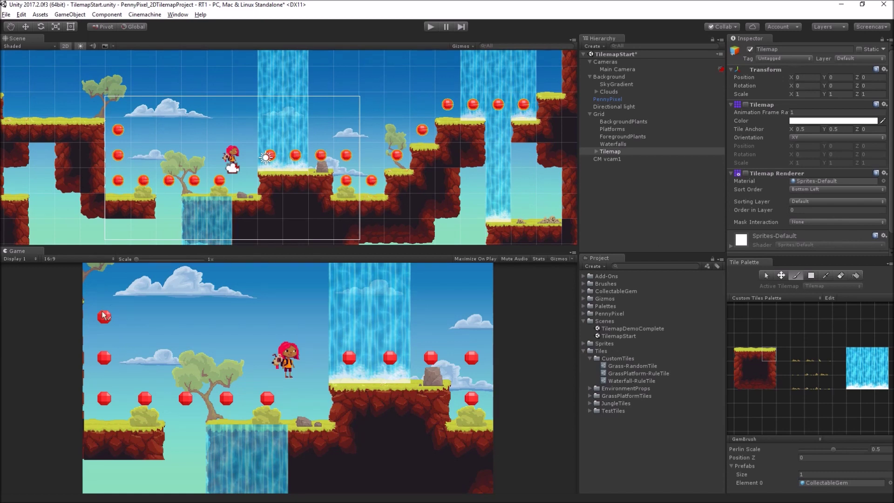
left_click_drag(210, 182, 186, 183, "shift")
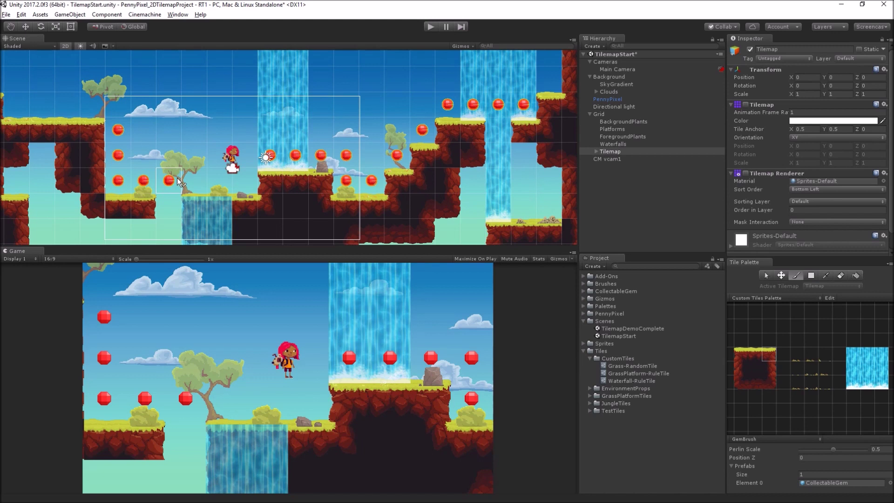
left_click_drag(184, 181, 146, 178, "shift")
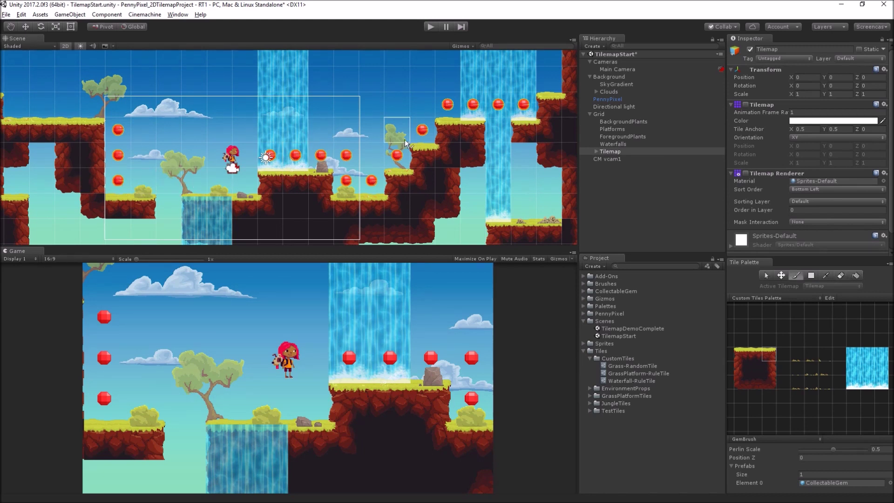
Expand Tilemap and inspect the first CollectableGem's Gem Behaviour and 0.23-radius trigger collider.
left_click(638, 195)
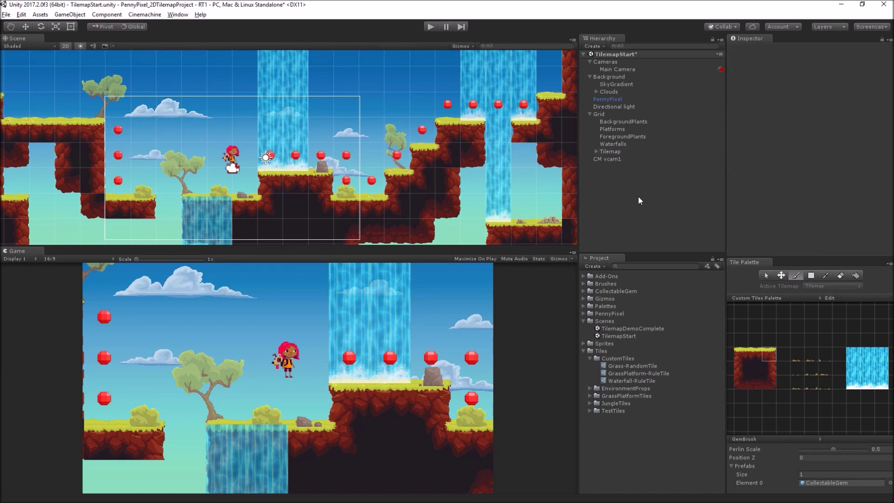
left_click(596, 152)
left_click(626, 159)
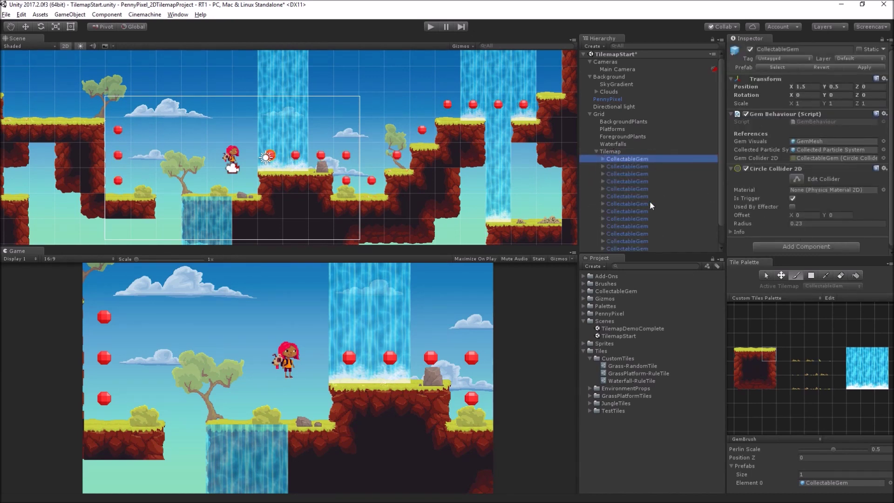
left_click(596, 151)
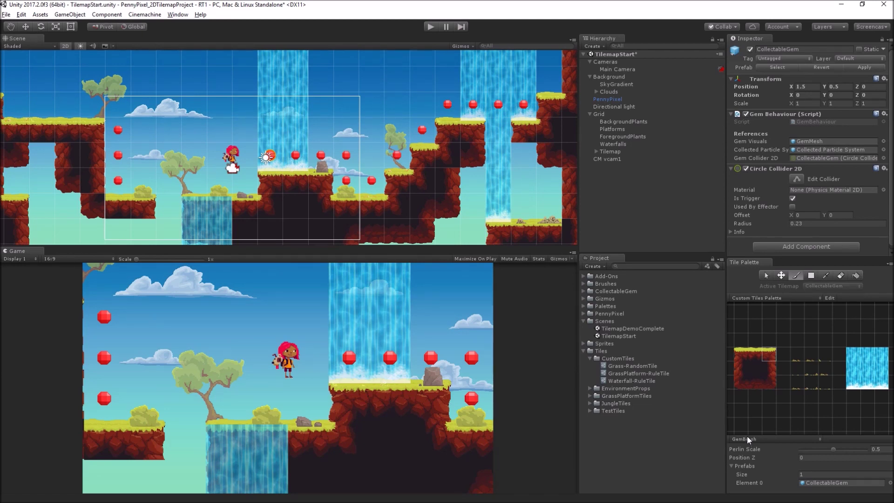
left_click(597, 152)
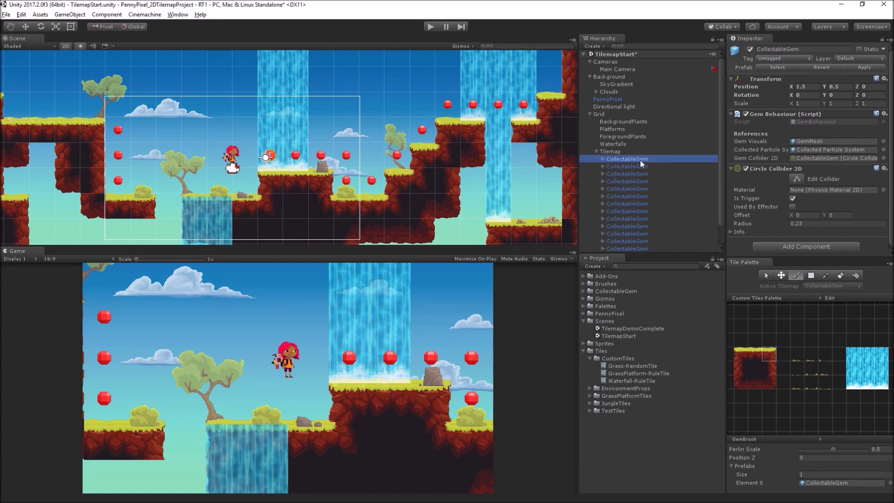
Collapse Tilemap, turn off 2D mode, and orbit to see how far forward the gems sit.
left_click(596, 152)
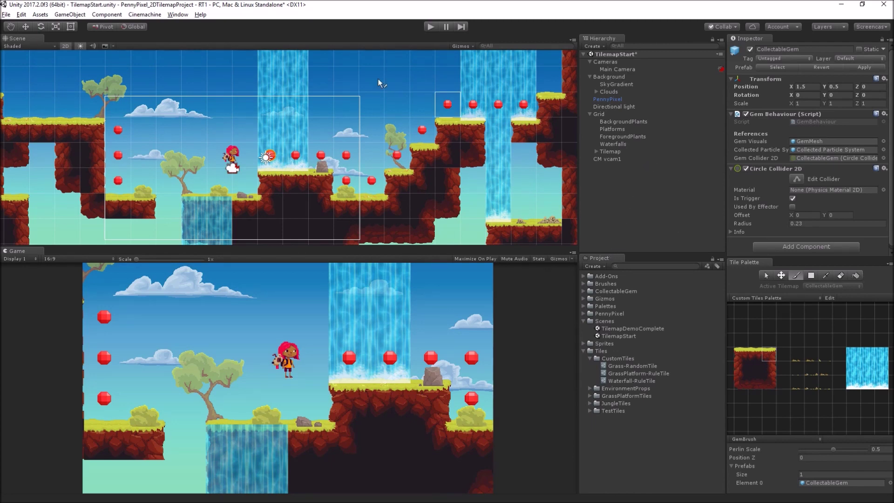
left_click(66, 45)
left_click_drag(236, 138, 474, 99, "alt")
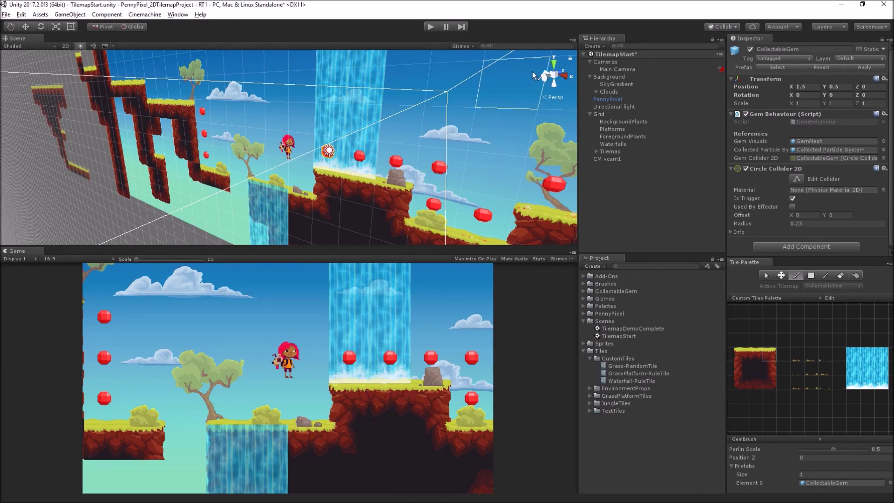
Return to 2D view and set the Waterfalls tilemap Position Z to about -3.6.
left_click(66, 46)
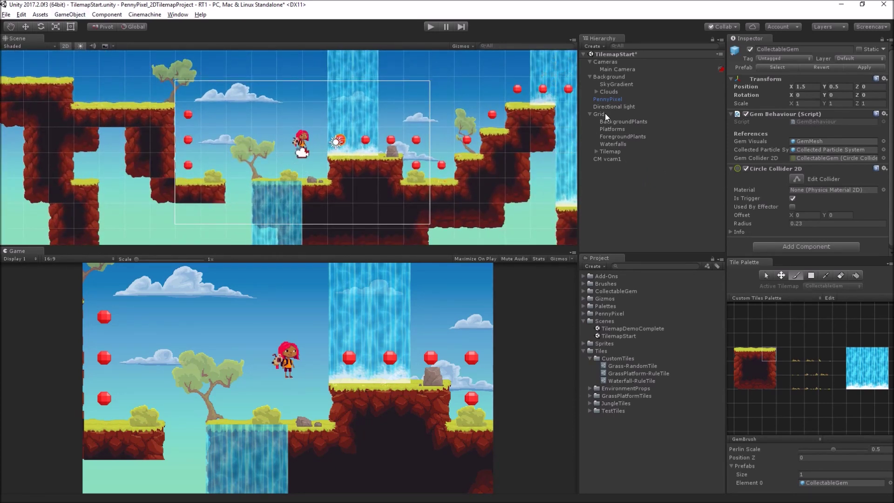
left_click(612, 144)
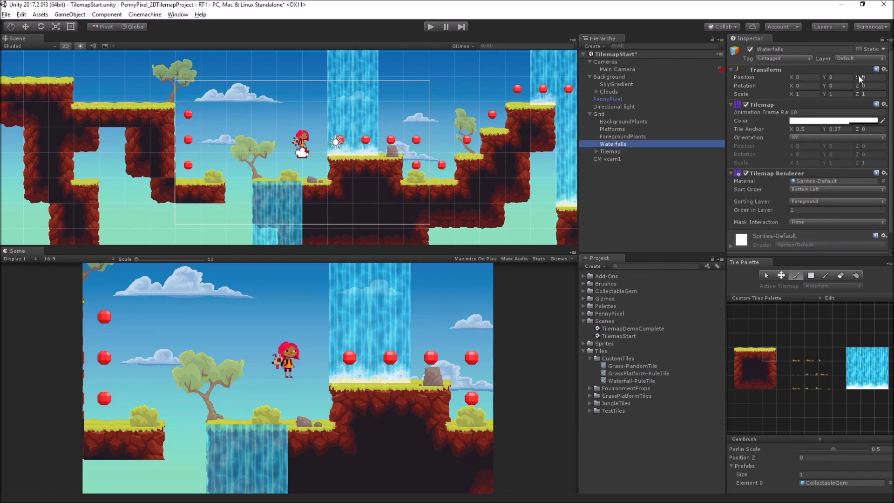
left_click_drag(858, 75, 857, 69)
left_click_drag(860, 39, 851, 247)
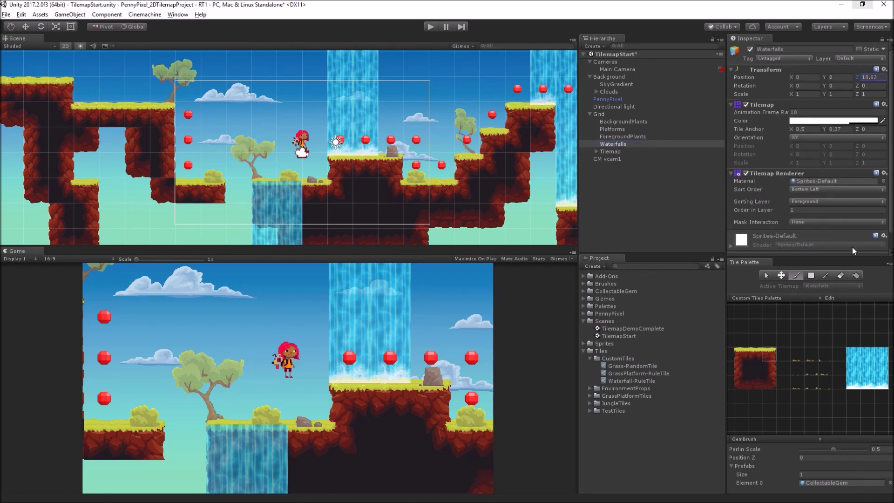
left_click_drag(858, 80, 848, 157)
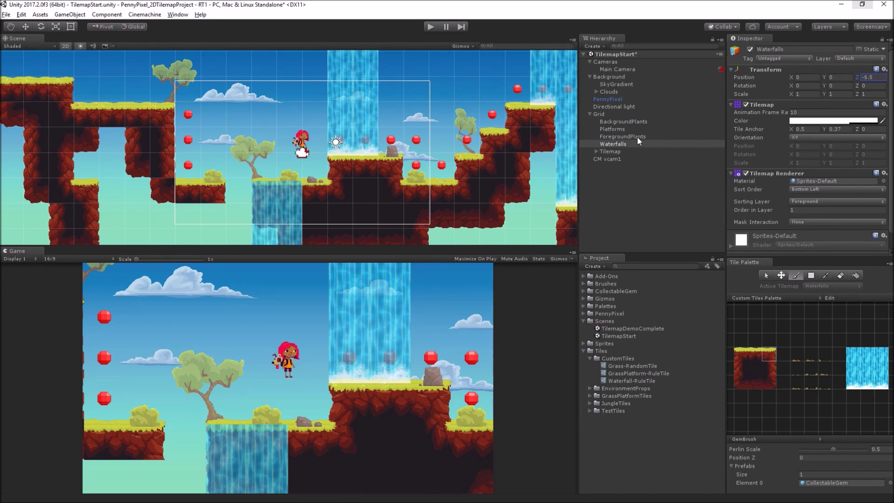
Rename the gem tilemap to Gems, set its Z to -0.93, and check it in 3D.
left_click(610, 151)
left_click(790, 50)
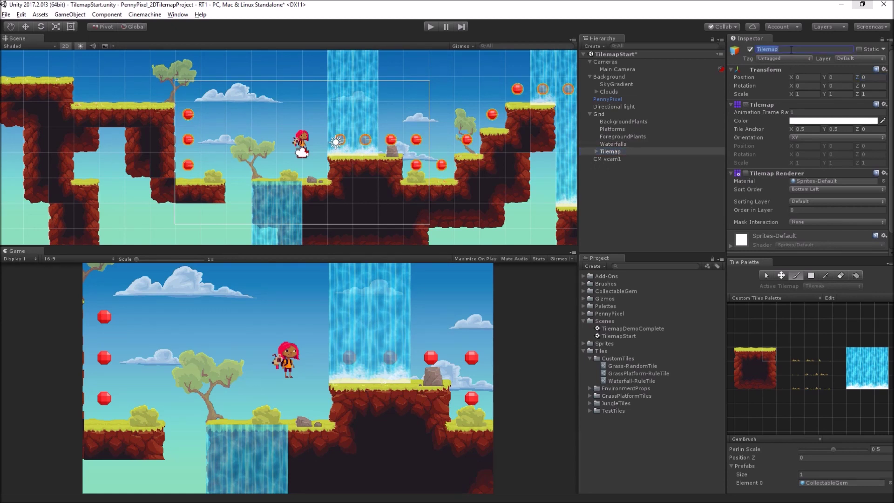
type("Gems")
key("Return")
left_click_drag(859, 77, 859, 94)
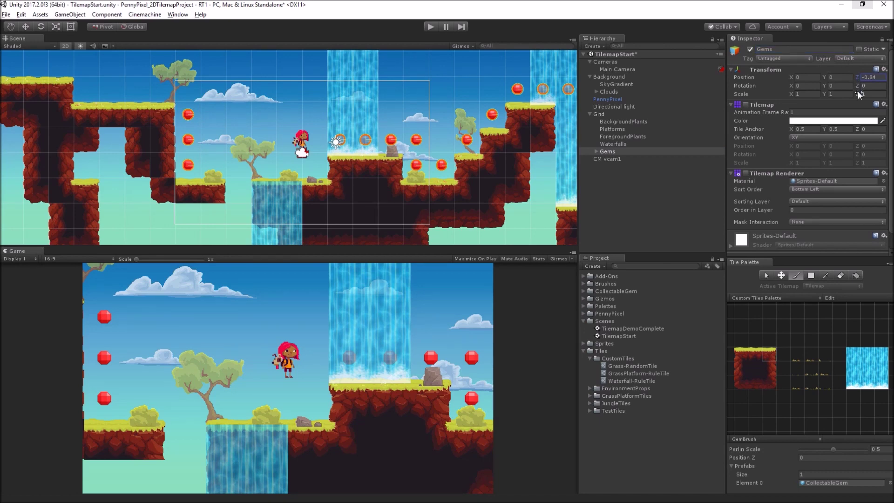
left_click(65, 46)
left_click_drag(395, 144, 509, 135, "alt")
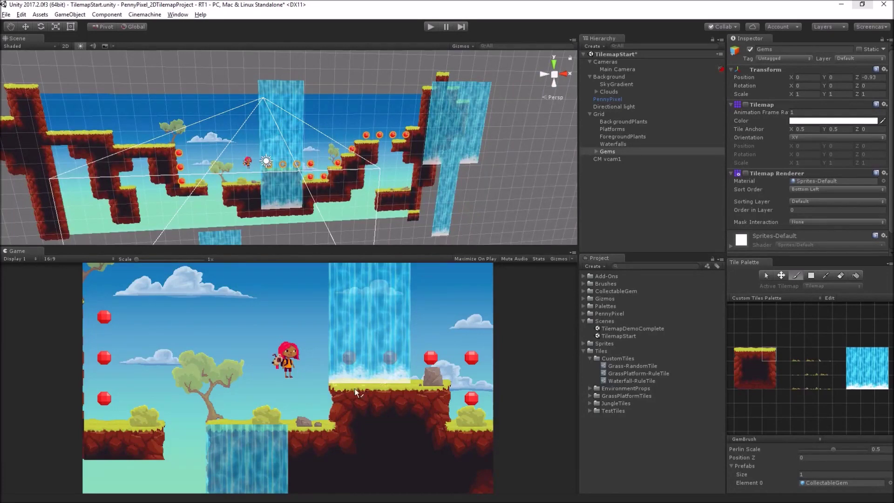
left_click_drag(556, 102, 267, 141, "alt")
left_click_drag(297, 149, 516, 122, "alt")
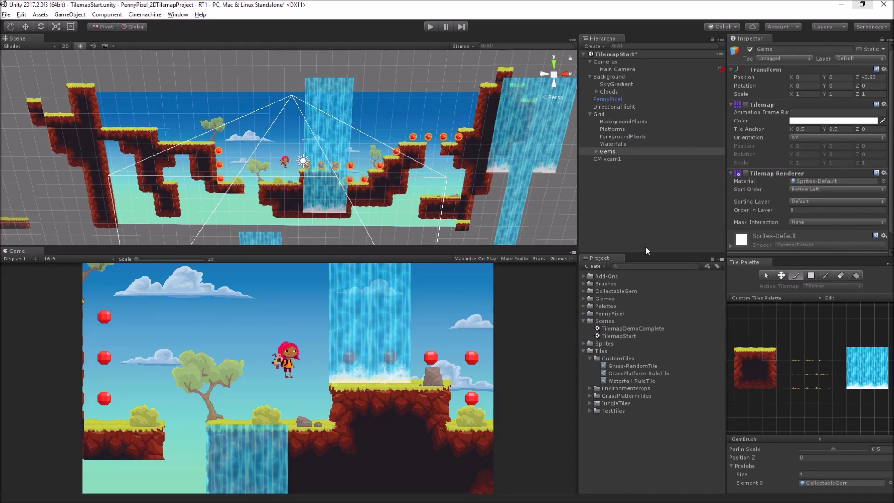
Enter play mode and run Penny right, jumping up the platforms past the waterfall.
left_click(689, 209)
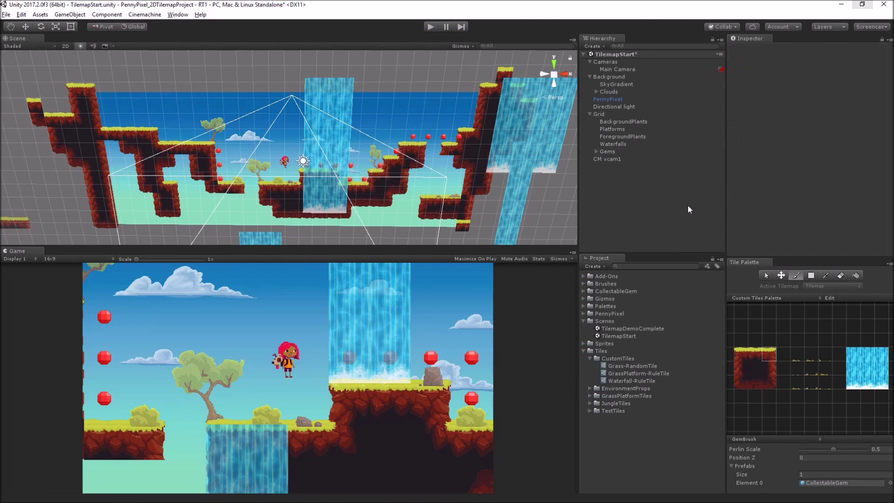
left_click(431, 28)
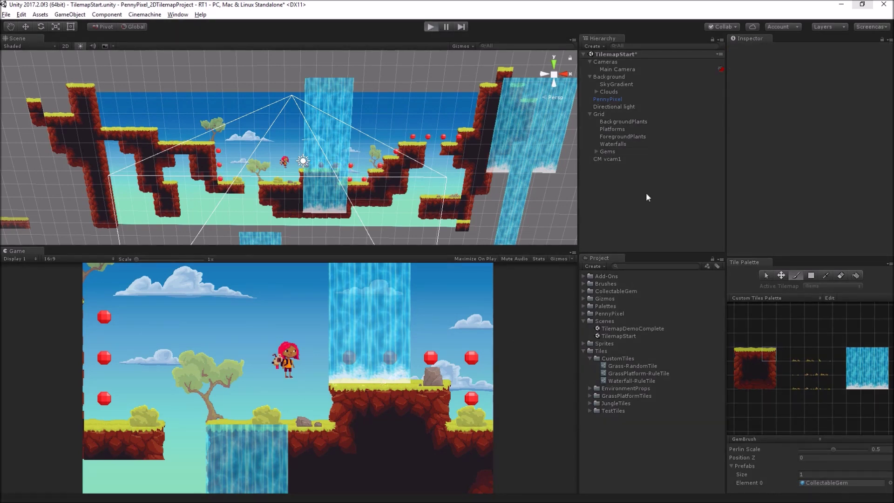
key("Right")
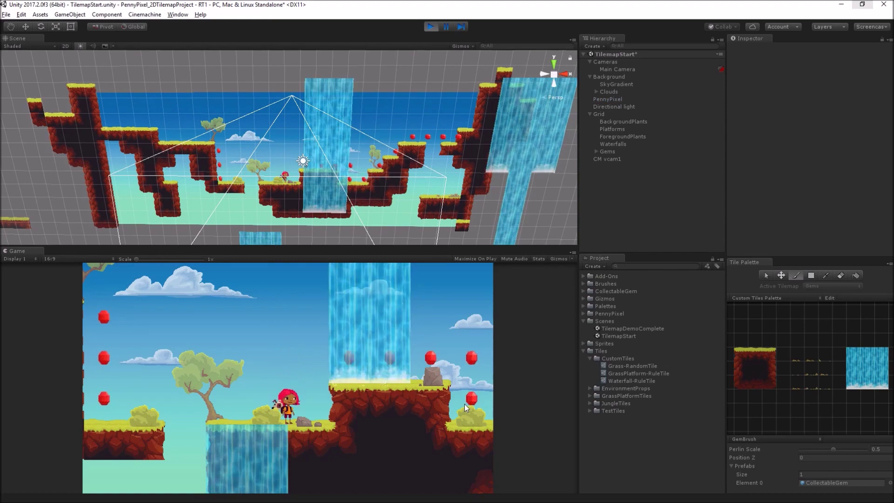
key("Right")
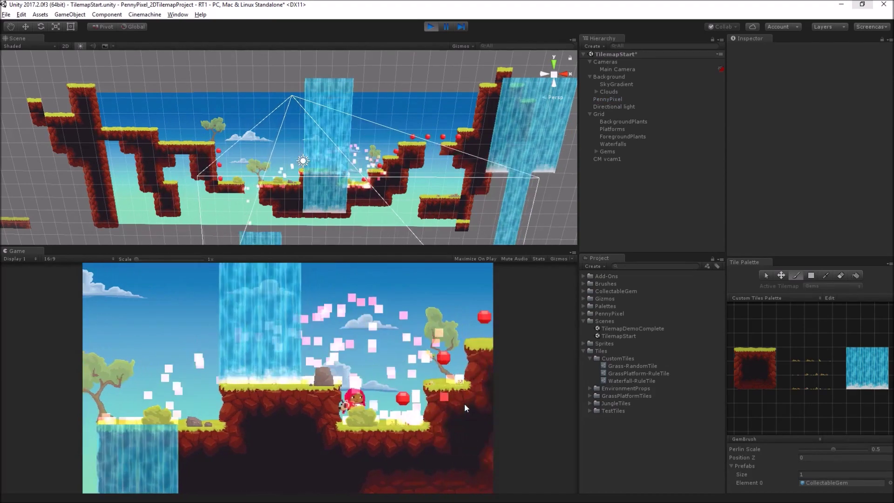
key("space")
key("Right")
key("space")
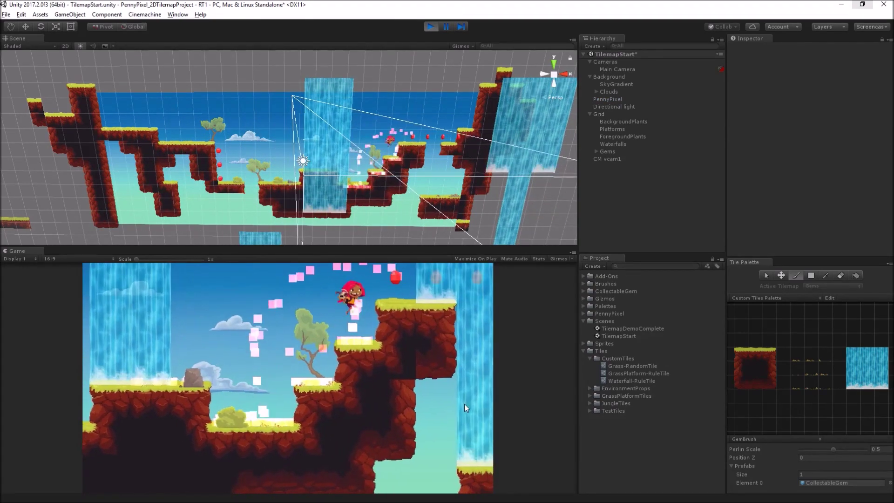
key("Right")
key("space")
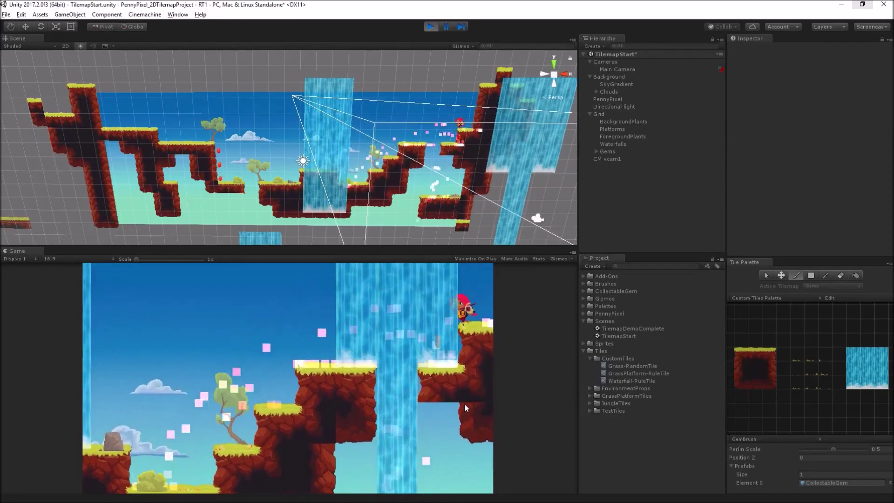
Steer Penny back left and jump around to collect the red gems.
key("Left")
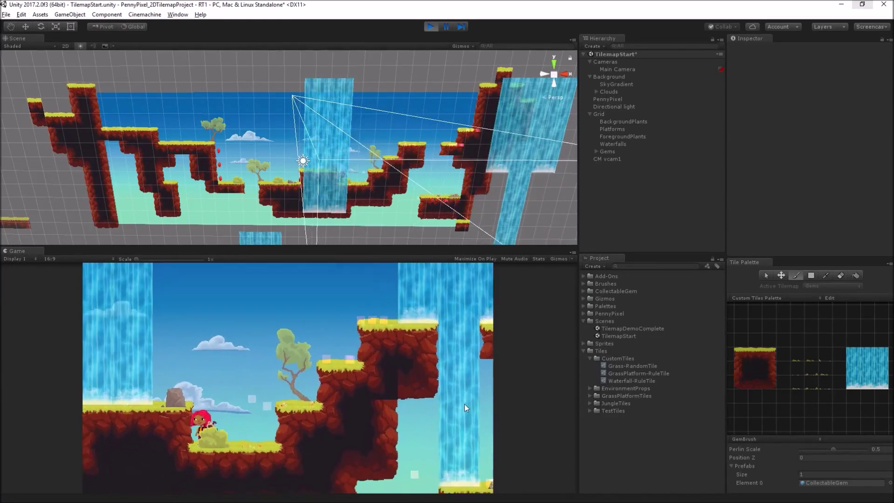
key("Left")
key("space")
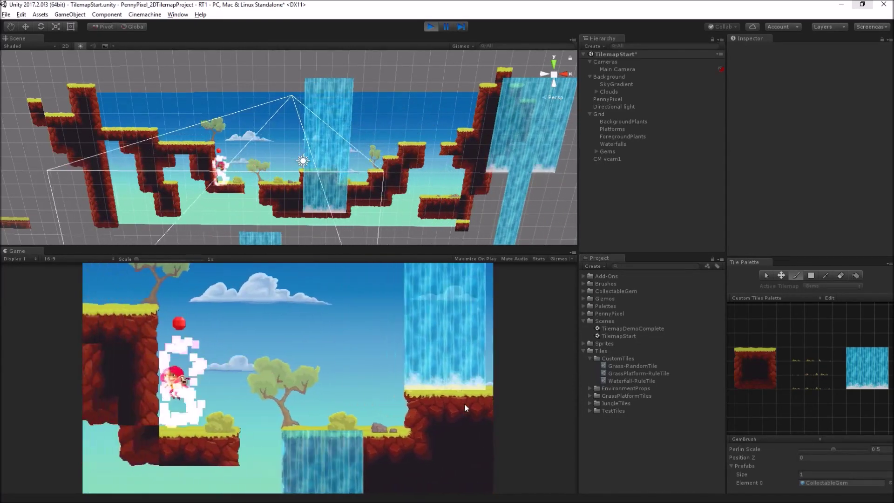
key("Right")
key("Left")
key("space")
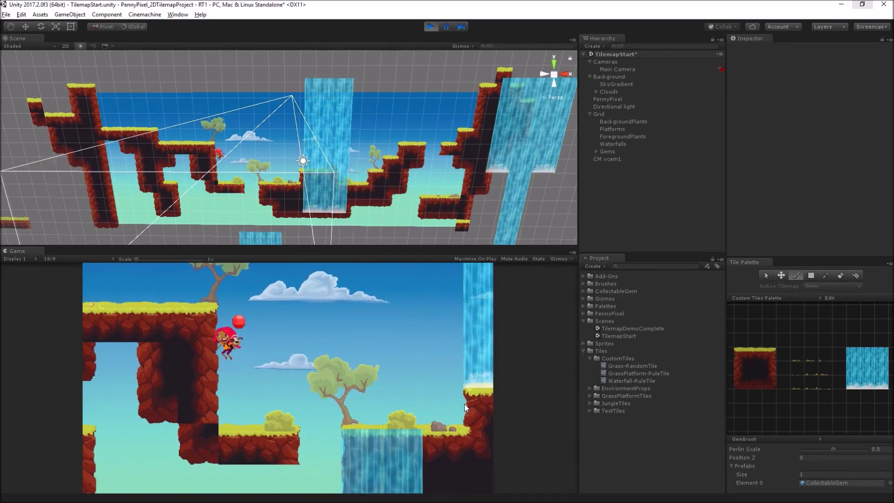
key("Right")
key("Right")
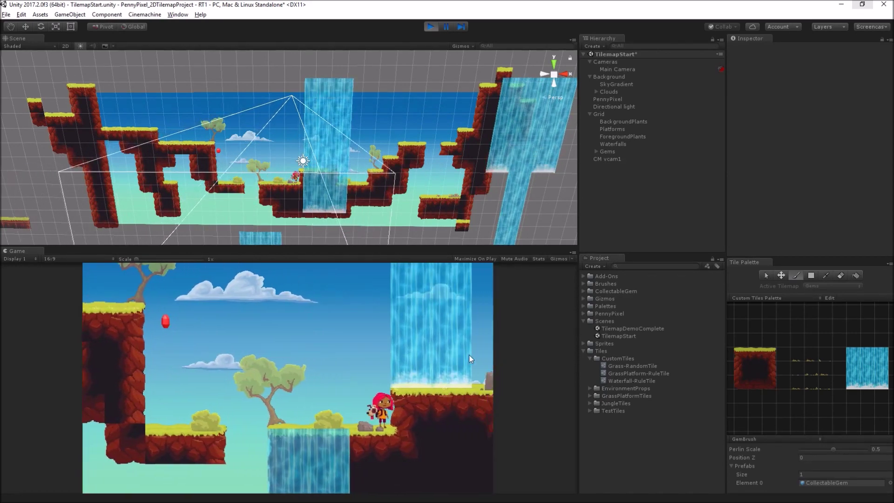